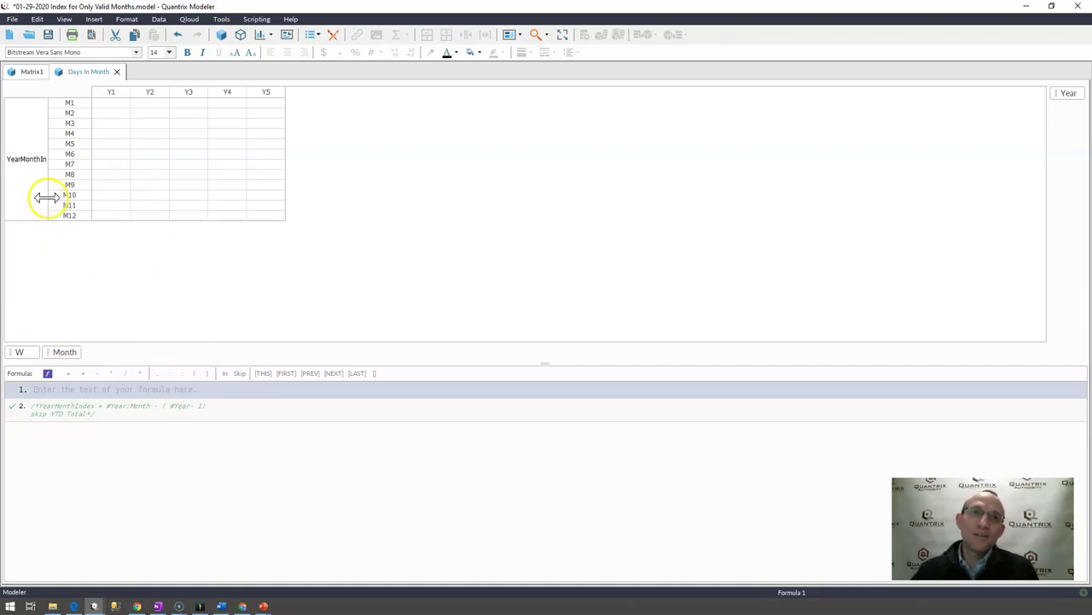
# Step: Widen the row label column so the full YearMonthIndex name fits
pyautogui.moveTo(48, 196); pyautogui.dragTo(71, 198)
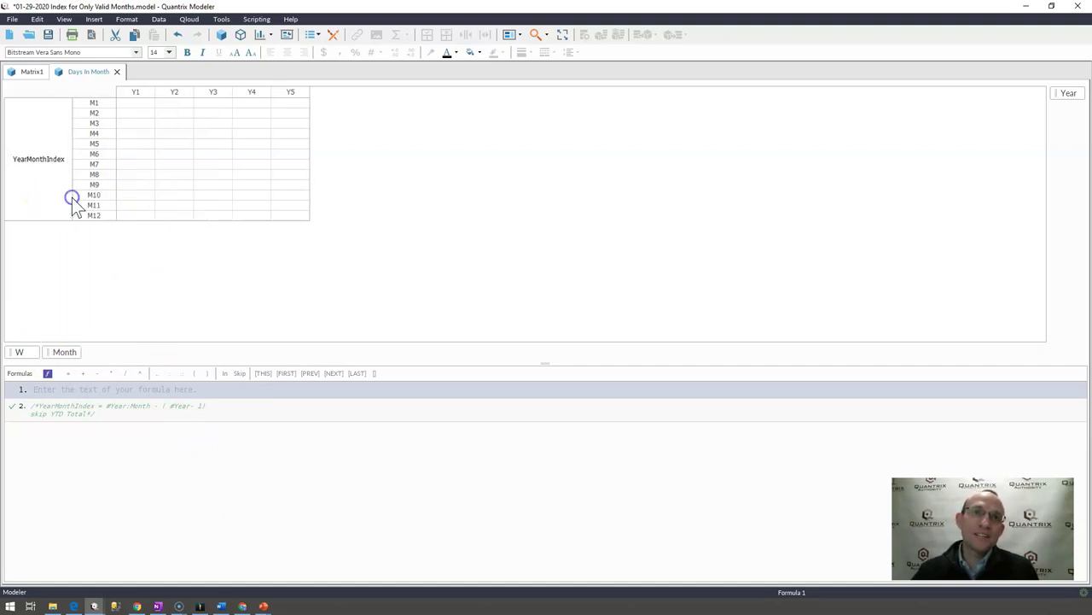
# Step: Examine the Month items M1 to M12, the years Y1 to Y5, and the empty YearMonthIndex cells across the first three years
pyautogui.click(65, 352)
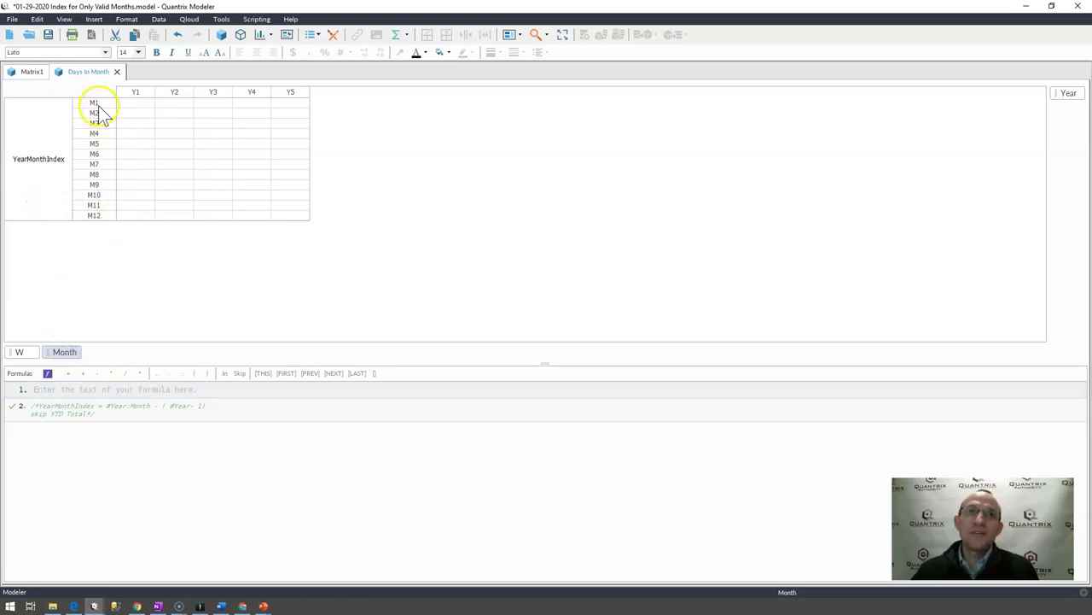
pyautogui.moveTo(96, 104); pyautogui.dragTo(91, 215)
pyautogui.moveTo(133, 92); pyautogui.dragTo(321, 91)
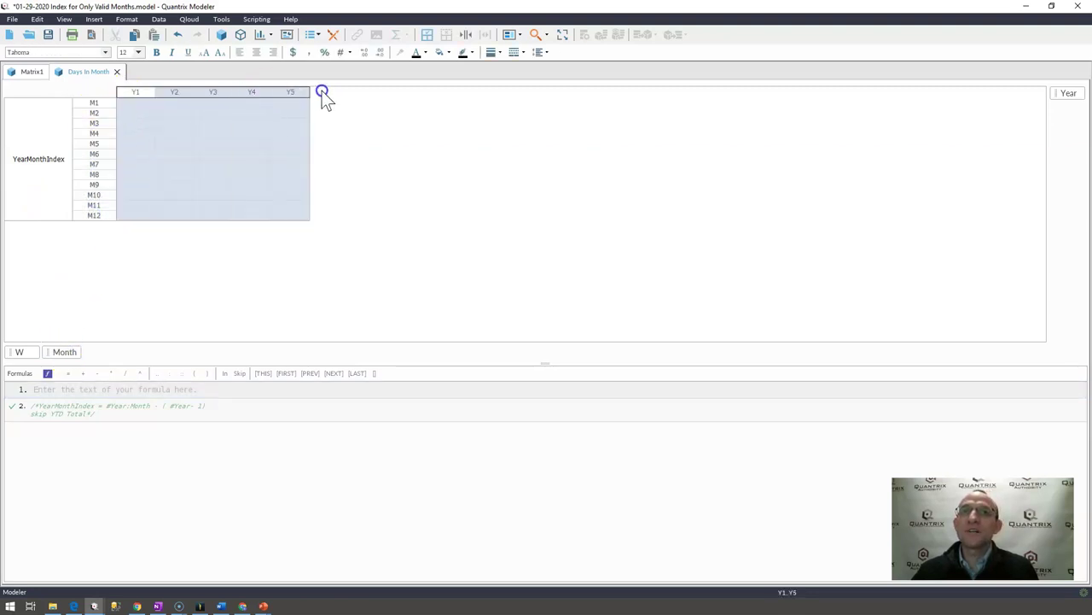
pyautogui.click(136, 103)
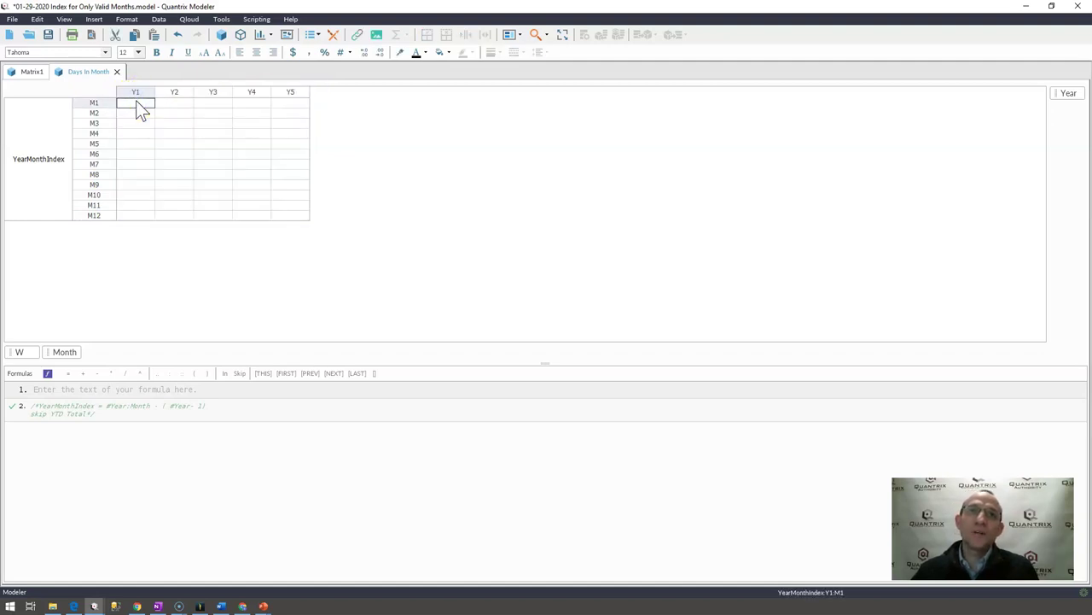
pyautogui.moveTo(136, 108); pyautogui.dragTo(118, 219)
pyautogui.moveTo(170, 101); pyautogui.dragTo(172, 228)
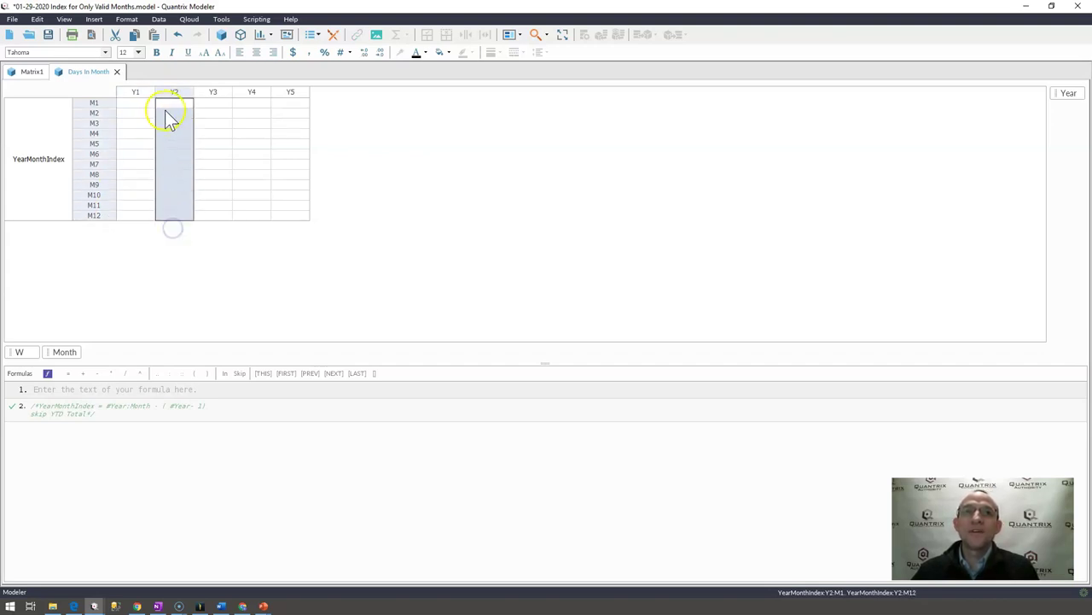
pyautogui.click(167, 102)
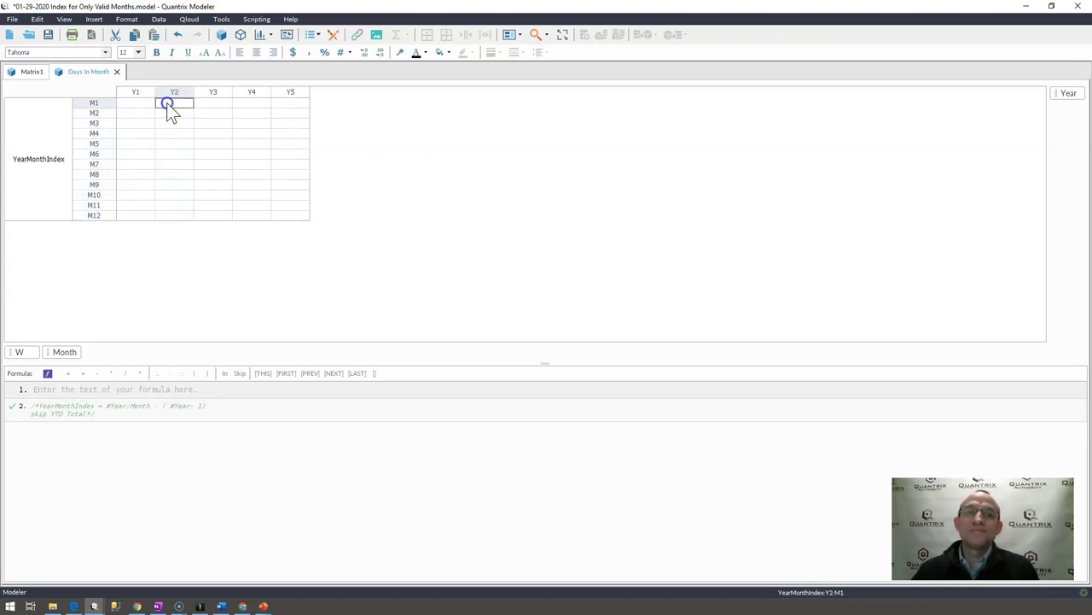
pyautogui.click(178, 215)
pyautogui.click(216, 103)
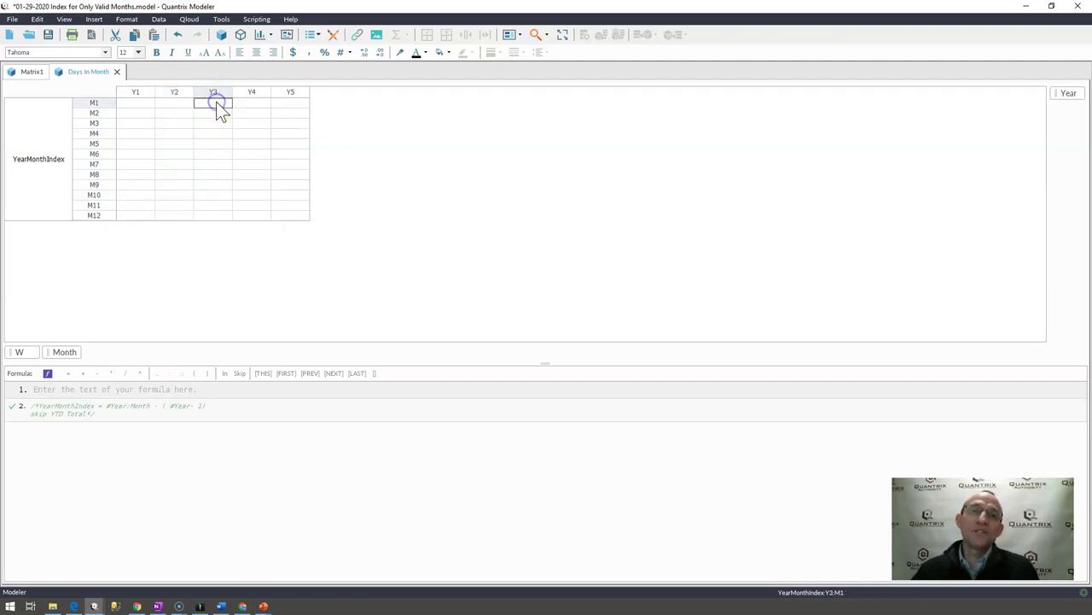
pyautogui.click(224, 215)
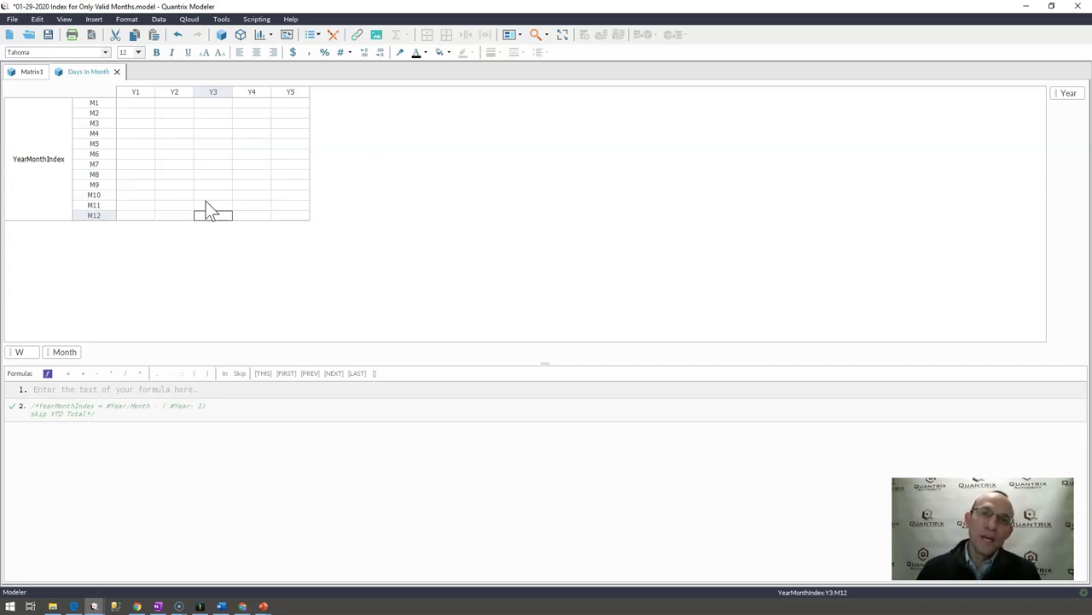
# Step: Enter the formula YearMonthIndex = #Year:Month in the Days In Month matrix and check the Y1 and Y2 values for M1 to M12
pyautogui.click(102, 389)
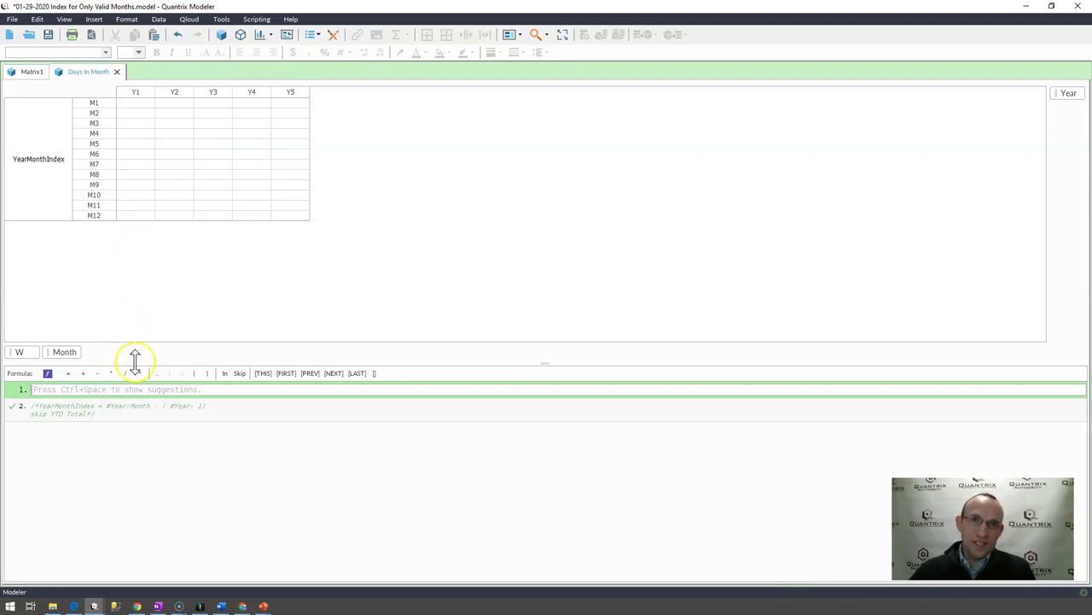
pyautogui.write('Year')
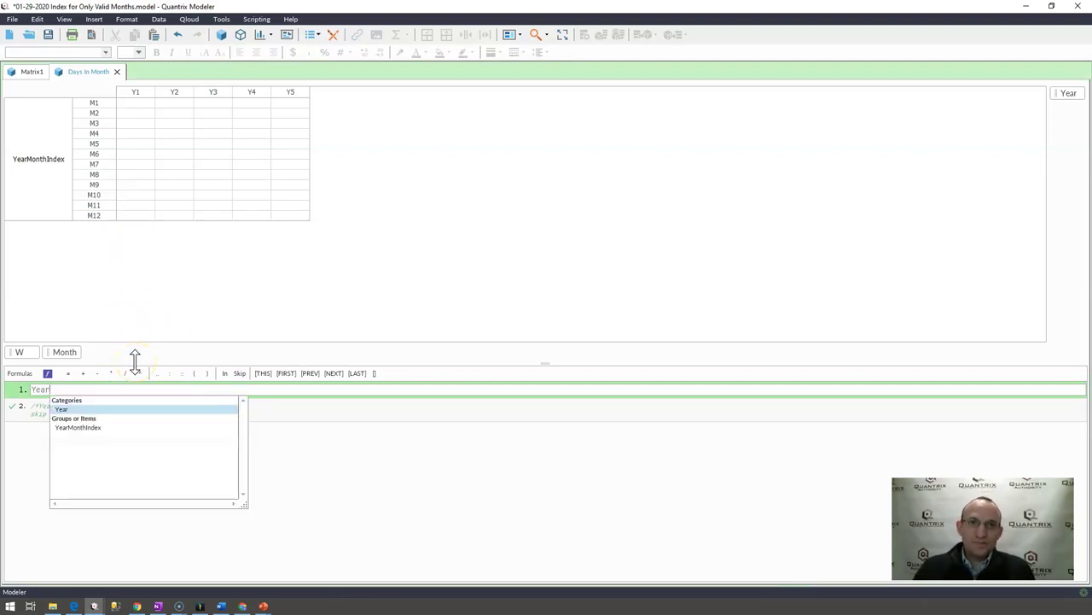
pyautogui.press('Down')
pyautogui.press('Return')
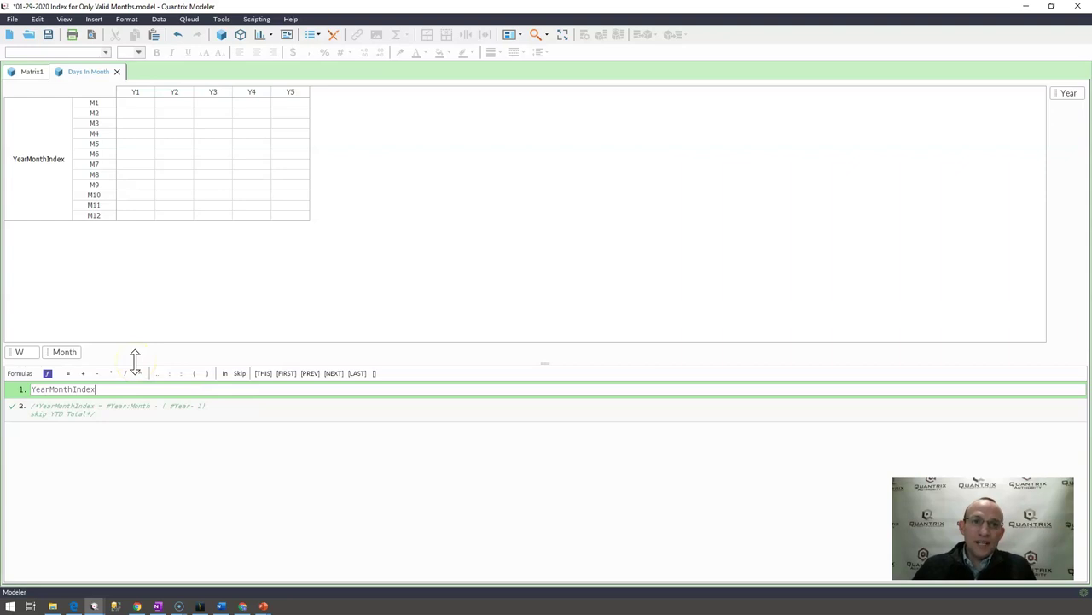
pyautogui.write('= #')
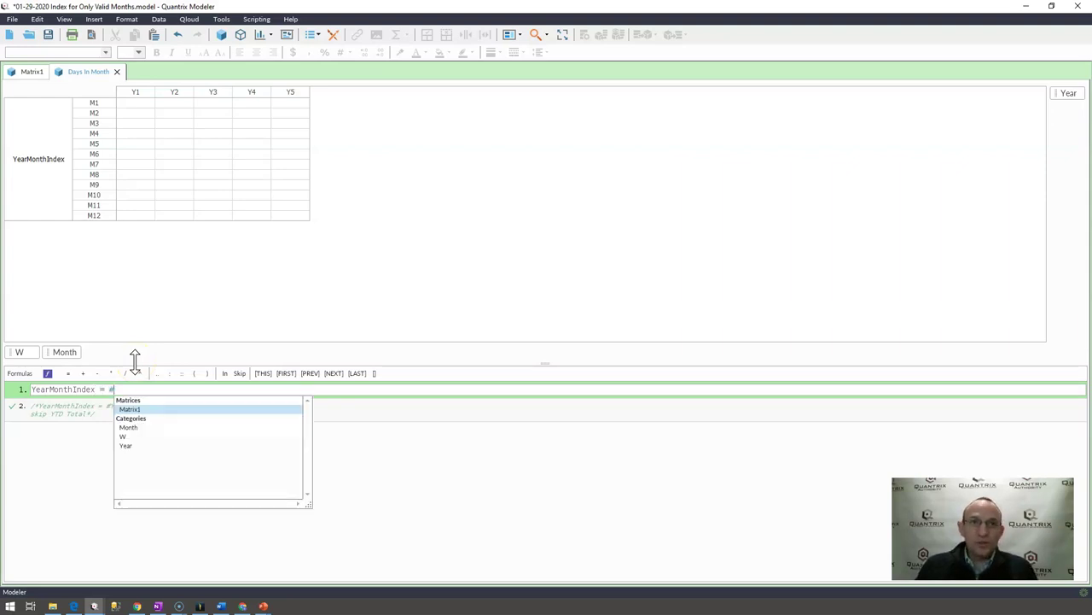
pyautogui.write('Year:mont')
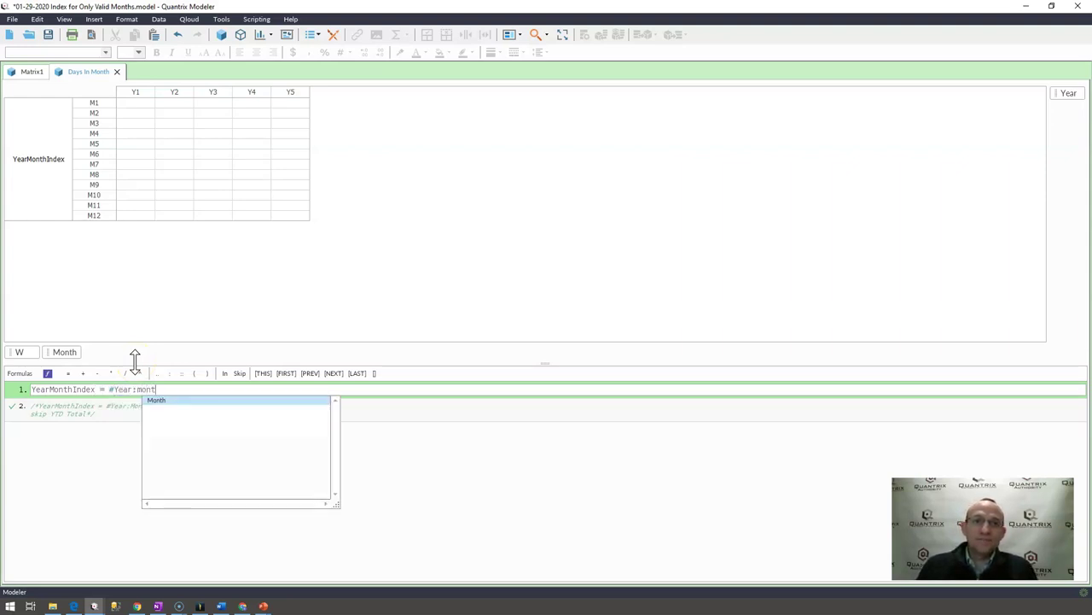
pyautogui.press('Return')
pyautogui.press('Return')
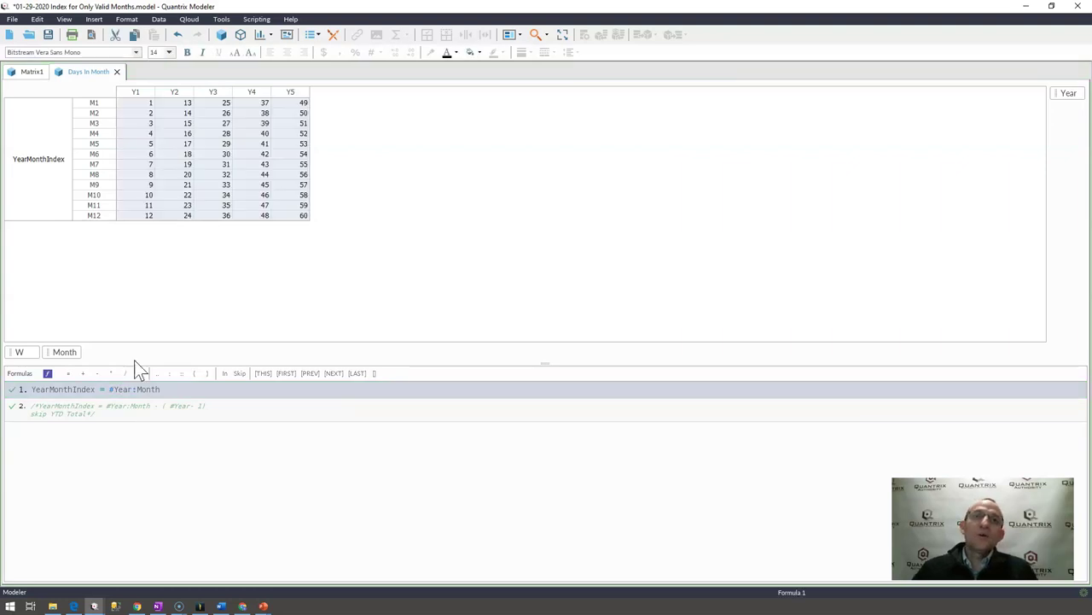
pyautogui.moveTo(147, 106); pyautogui.dragTo(141, 218)
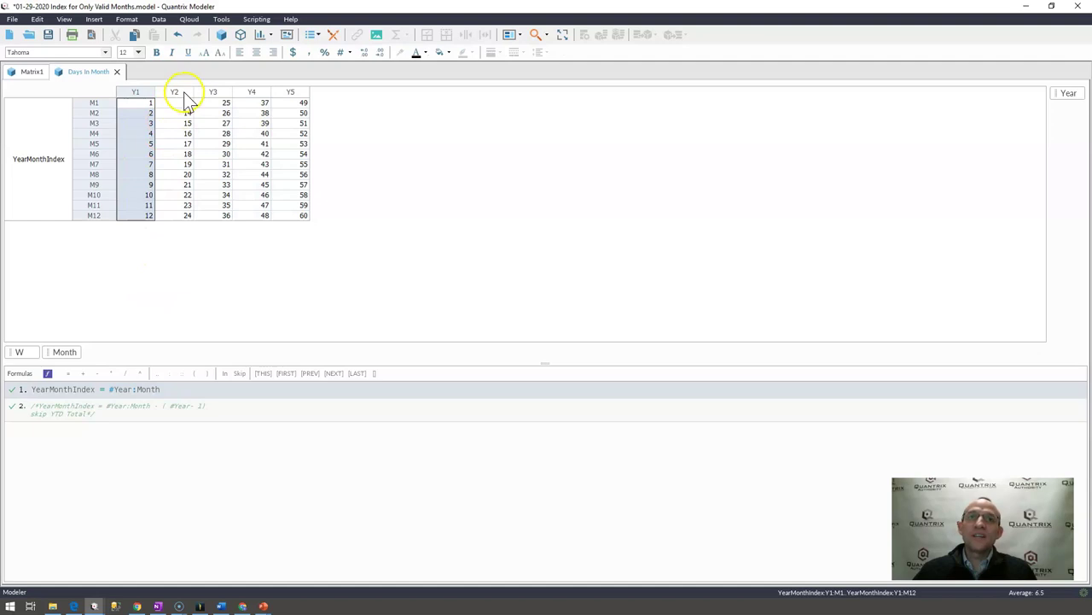
pyautogui.moveTo(185, 102); pyautogui.dragTo(176, 219)
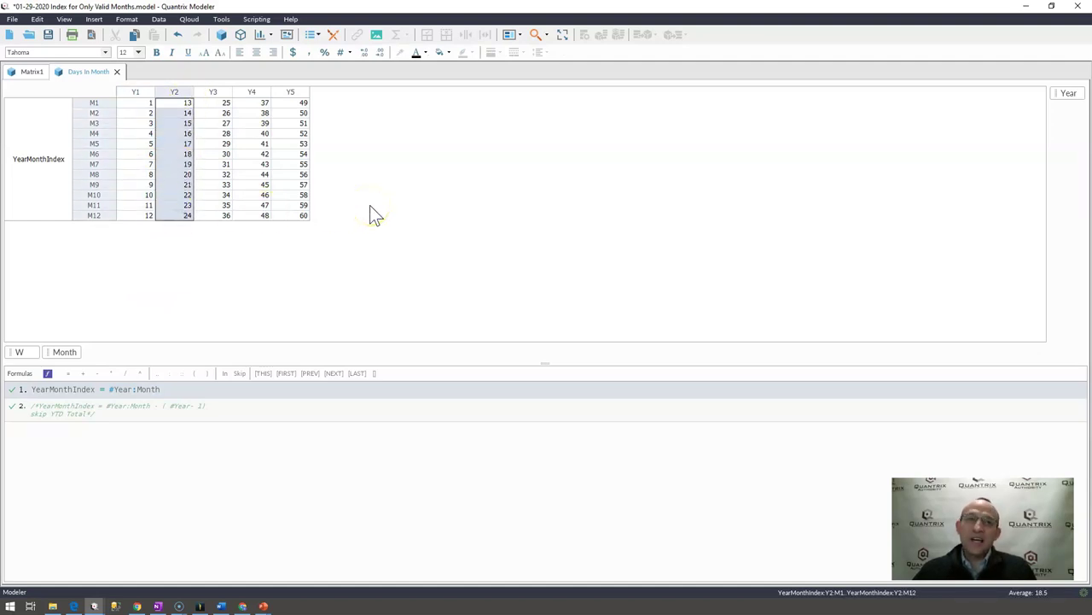
# Step: Add a Sum summary item to the Month category
pyautogui.click(68, 353)
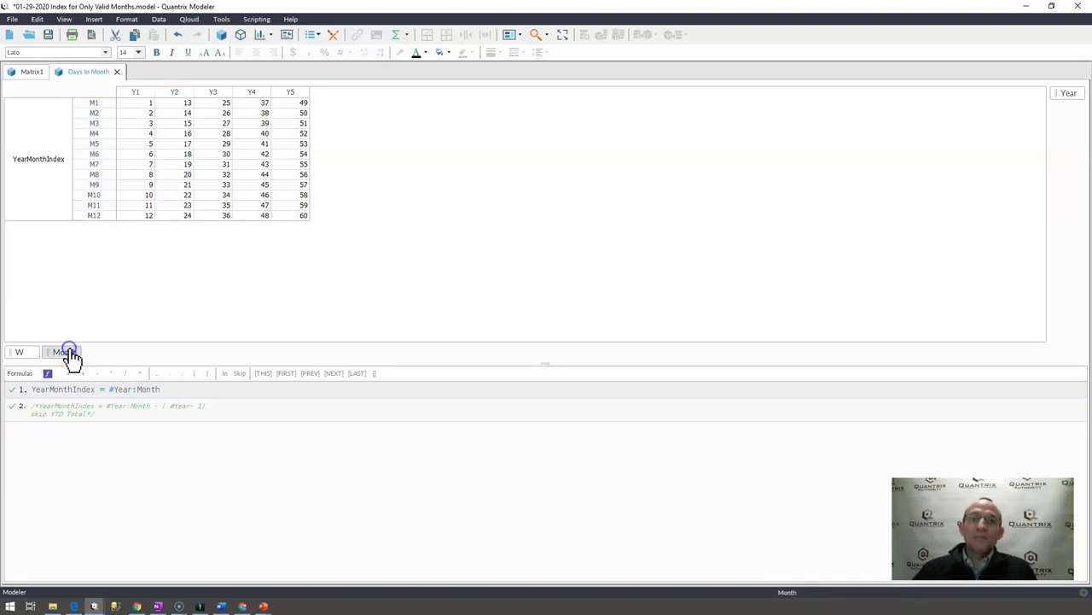
pyautogui.click(408, 34)
pyautogui.click(410, 48)
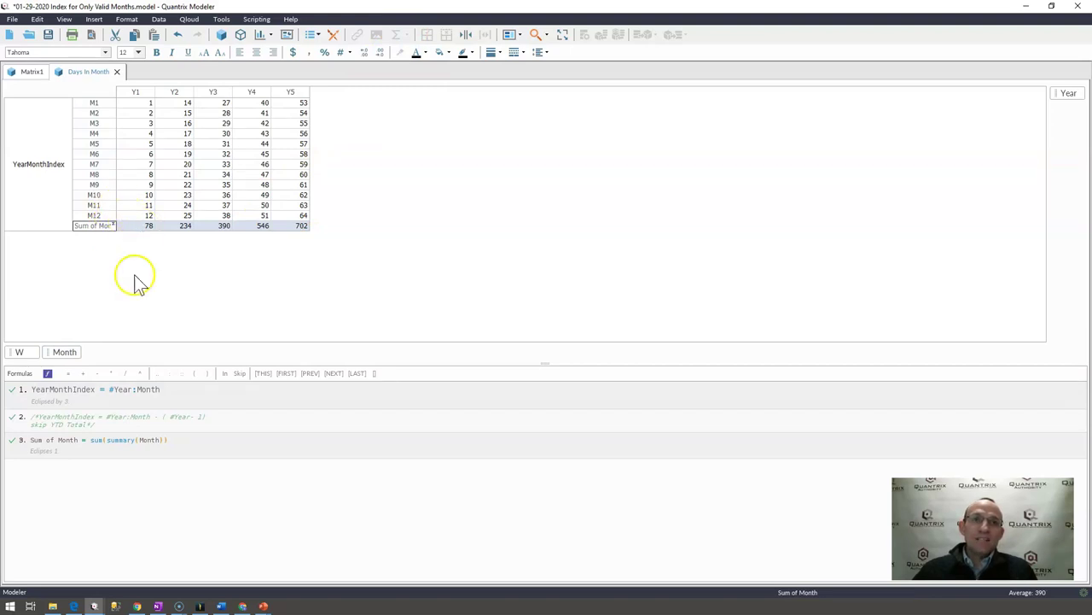
# Step: Delete the formula Sum of Month = sum(summary(Month)) while keeping its summary item
pyautogui.click(98, 390)
pyautogui.click(95, 442)
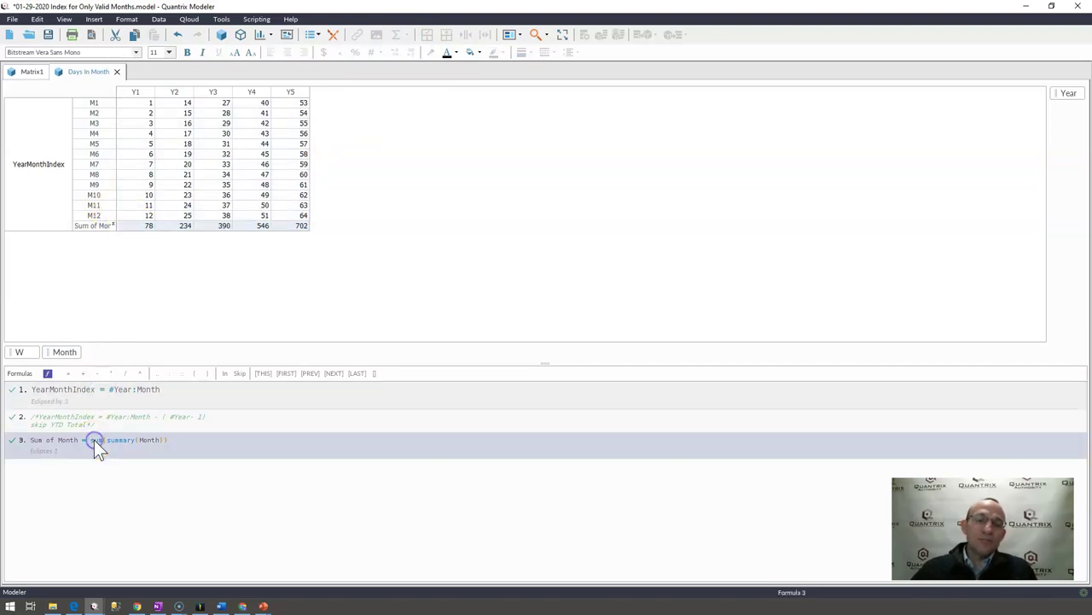
pyautogui.press('Delete')
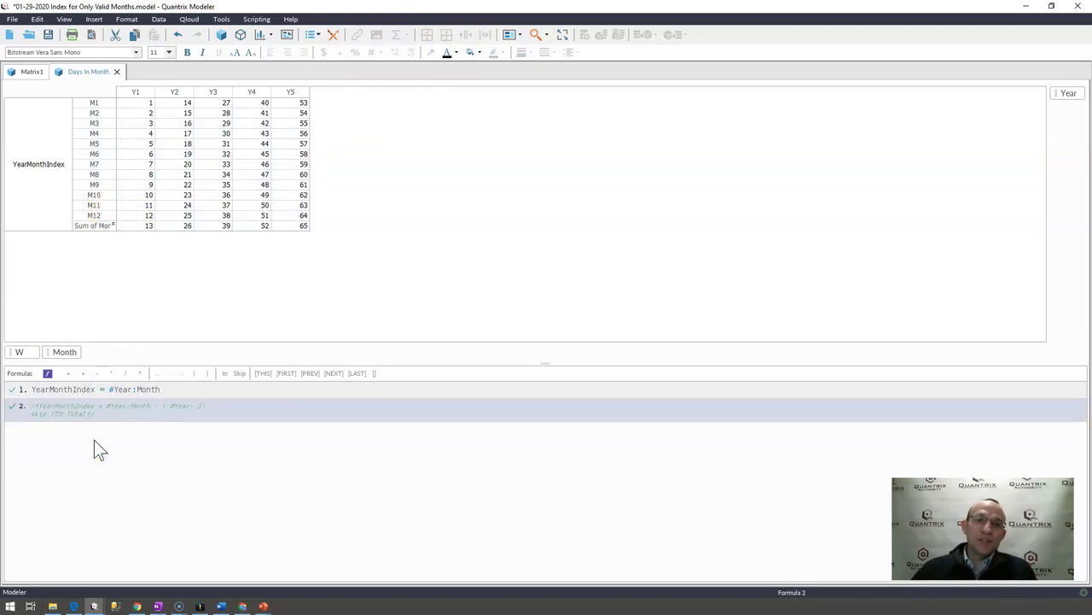
# Step: Examine how the index runs from M12 through the Sum of Month row in Y1 and on to M1 through M12 in Y2
pyautogui.click(150, 227)
pyautogui.click(149, 215)
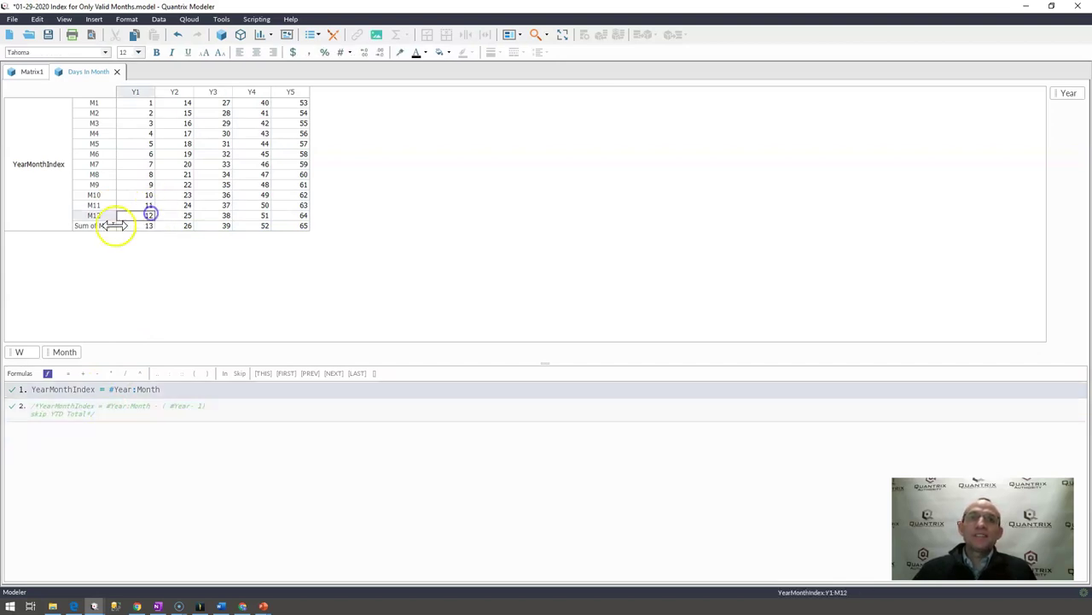
pyautogui.click(114, 225)
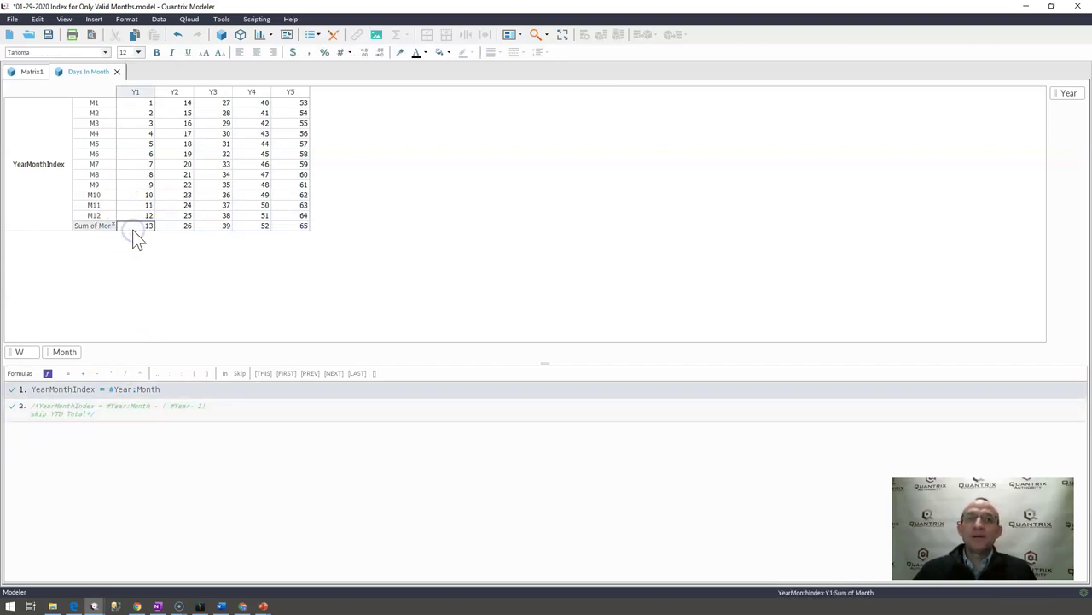
pyautogui.click(118, 226)
pyautogui.click(142, 229)
pyautogui.click(173, 105)
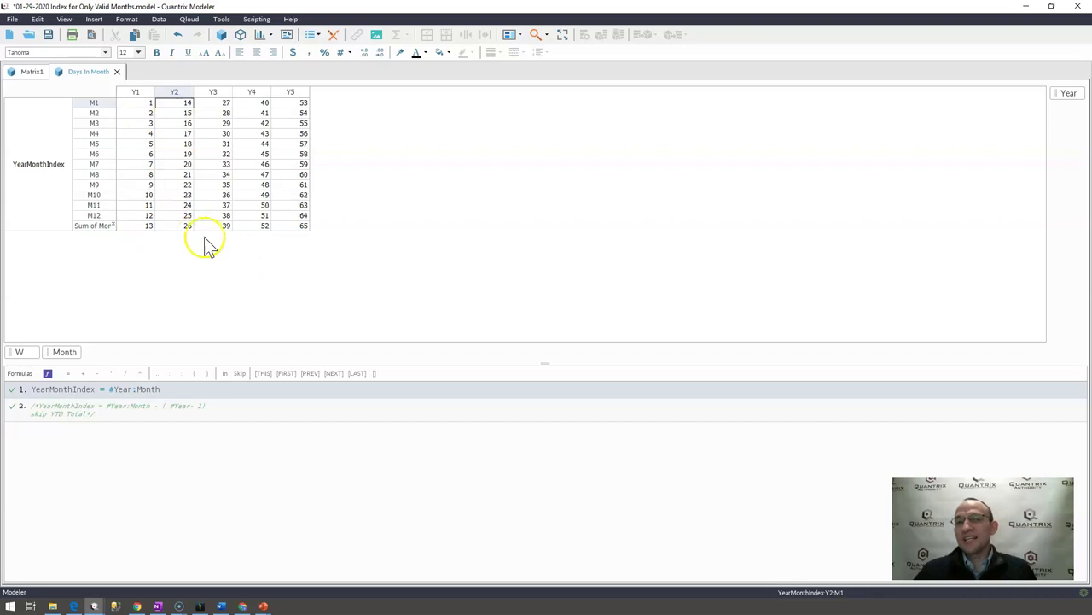
pyautogui.click(146, 227)
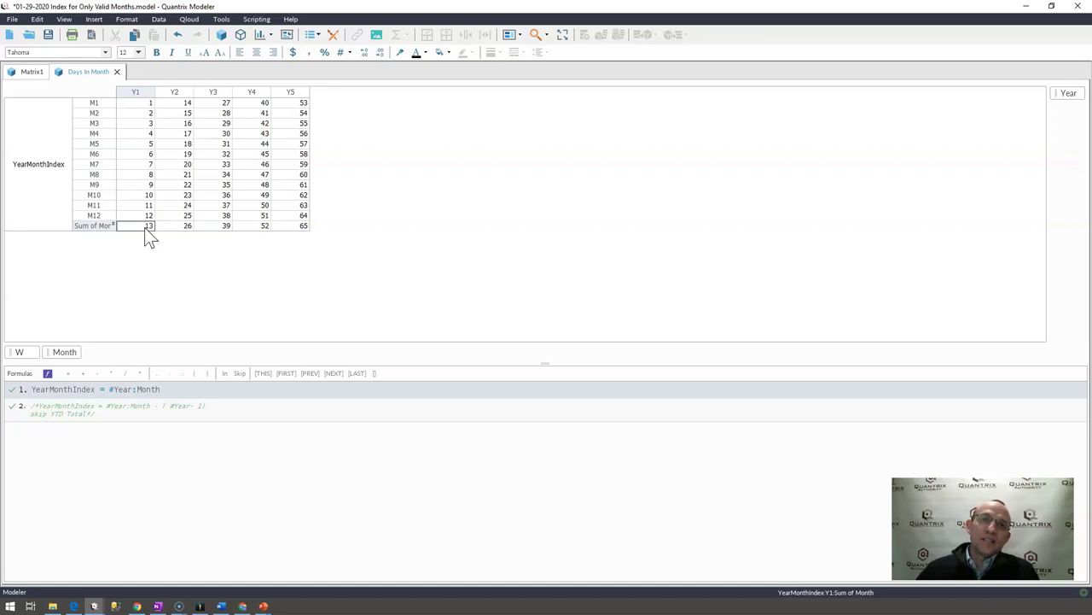
pyautogui.click(179, 101)
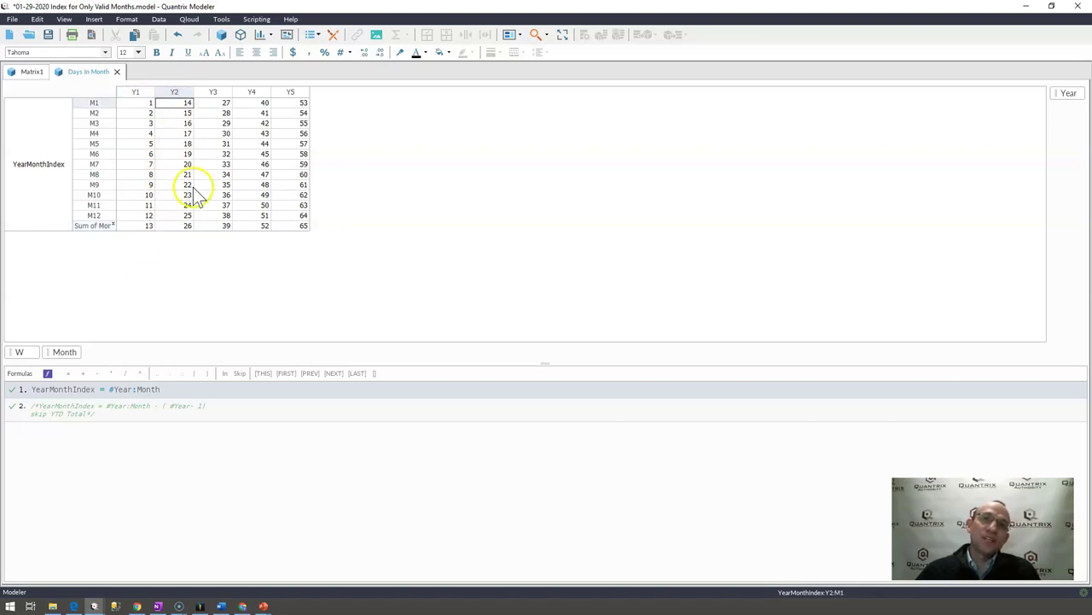
pyautogui.click(186, 216)
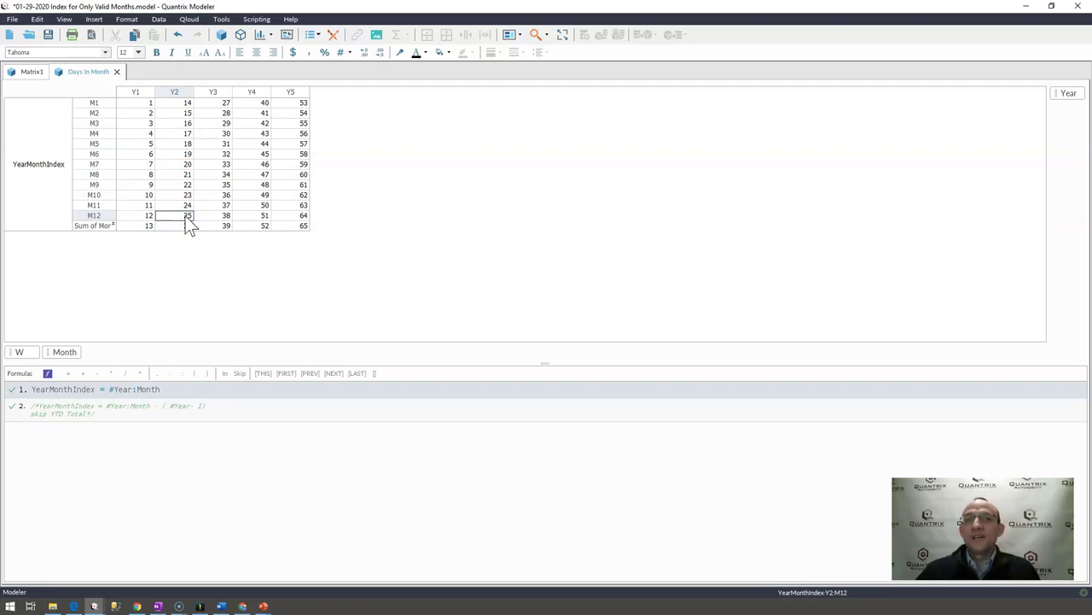
pyautogui.moveTo(181, 112); pyautogui.dragTo(180, 215)
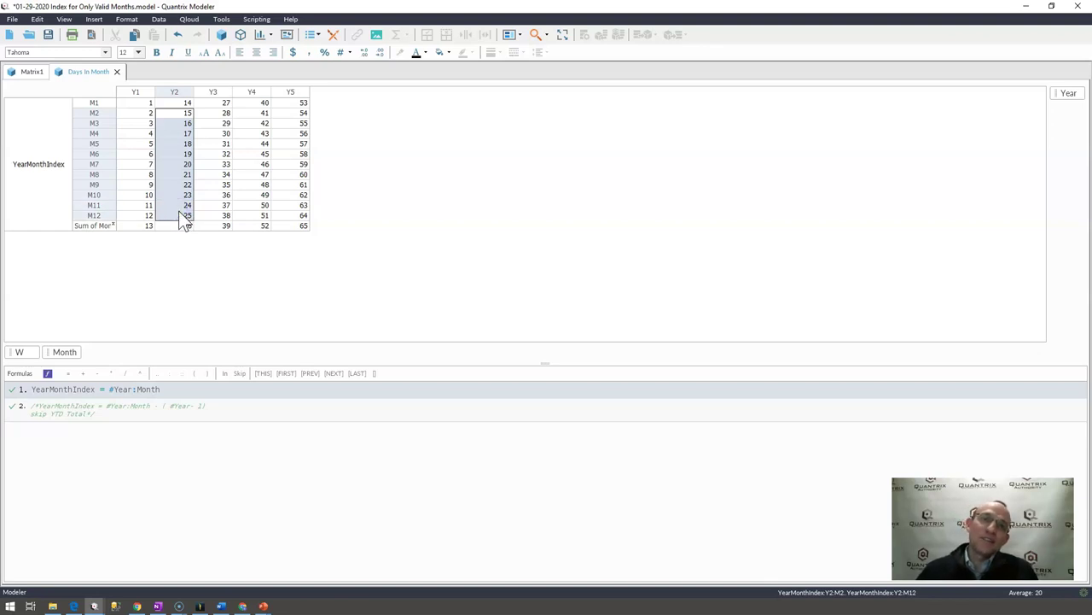
pyautogui.click(98, 225)
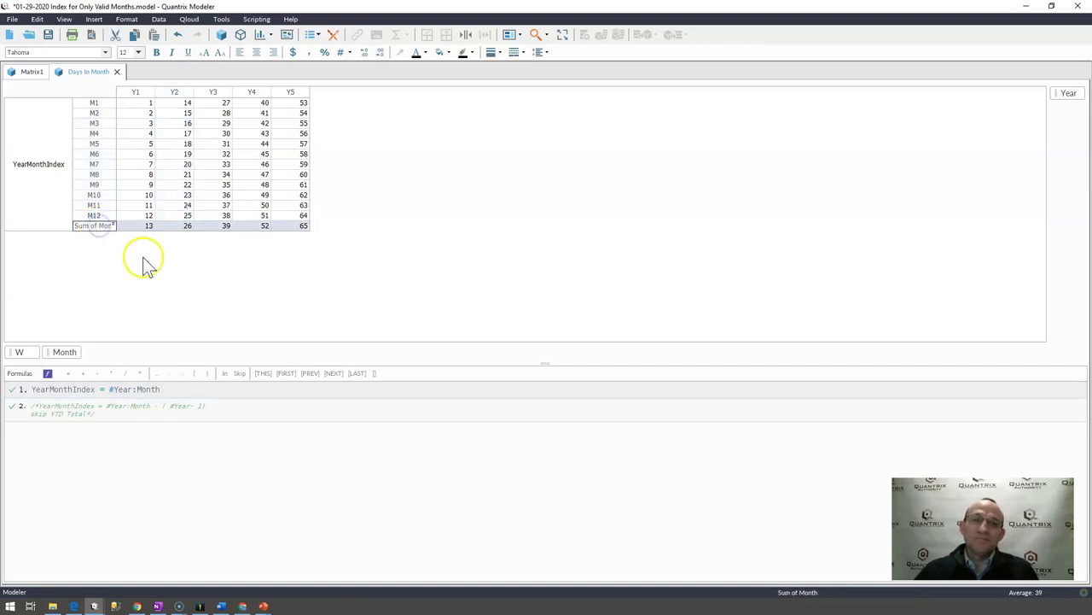
# Step: Add the formula YearMonthIndex = #Year:Month - (#Year -1 ) below the first formula, and comment out the first one
pyautogui.click(159, 389)
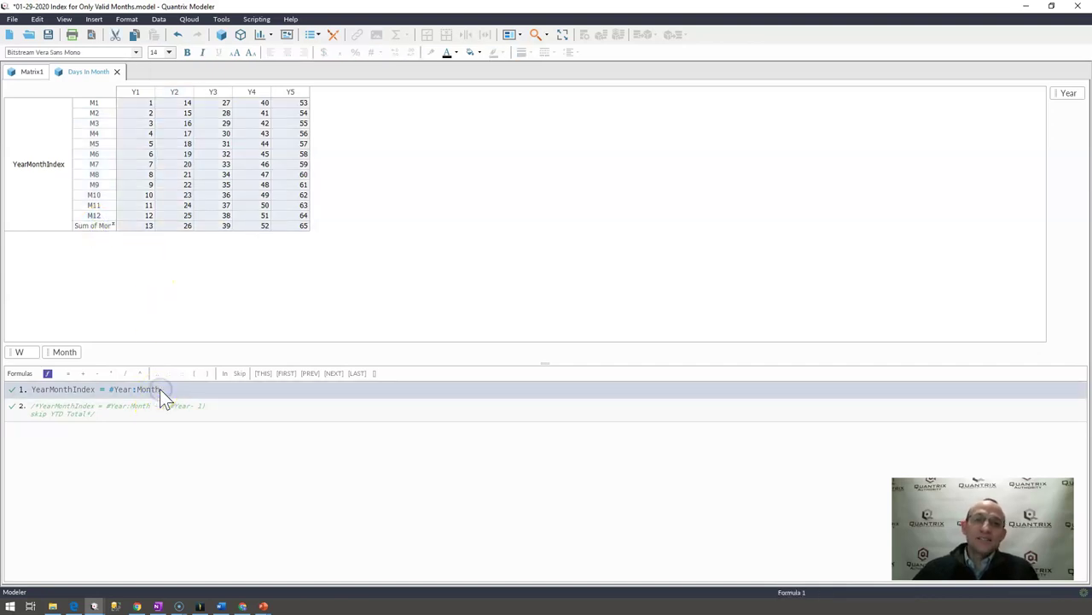
pyautogui.press('Return')
pyautogui.write('YearMo')
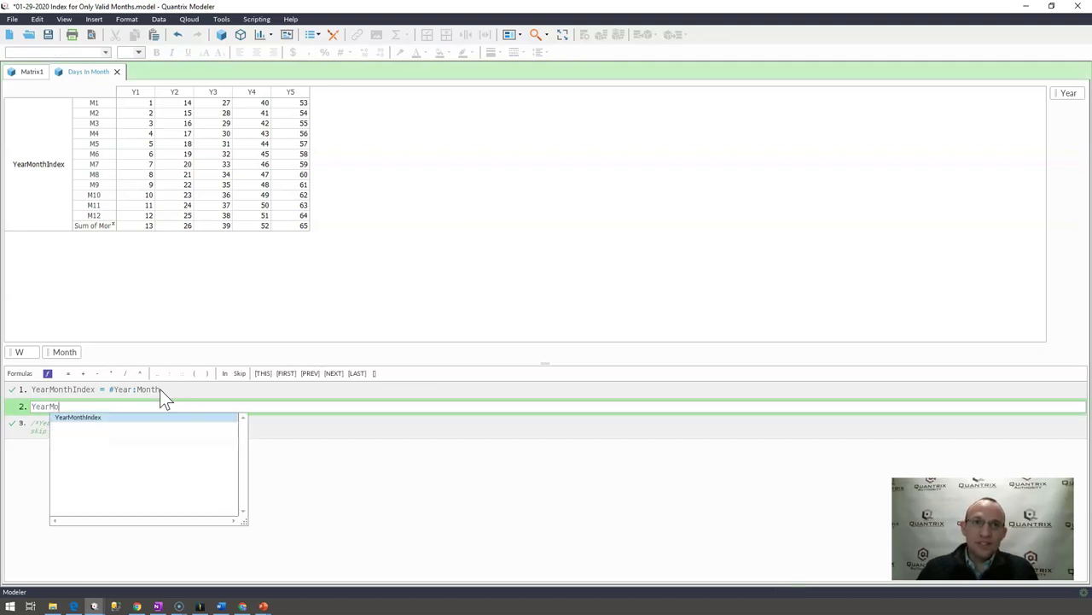
pyautogui.press('Return')
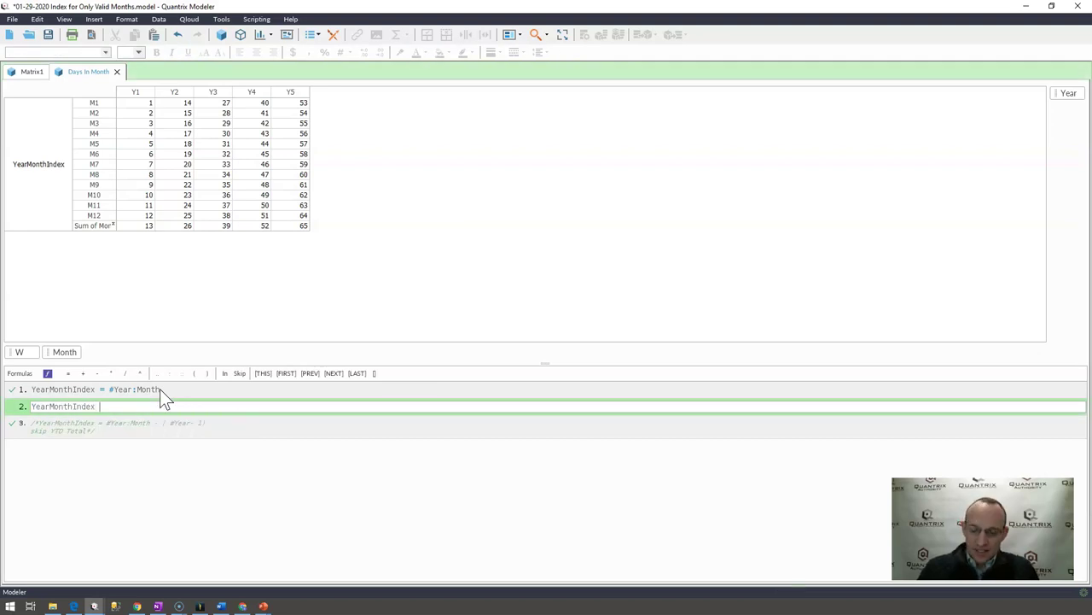
pyautogui.write('= #')
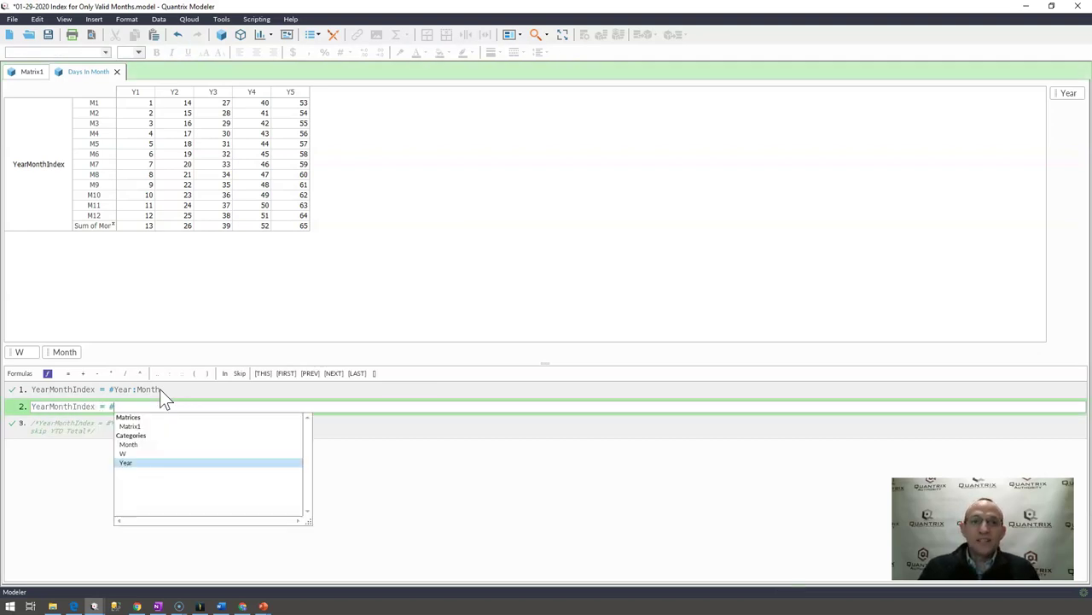
pyautogui.write('Year:month')
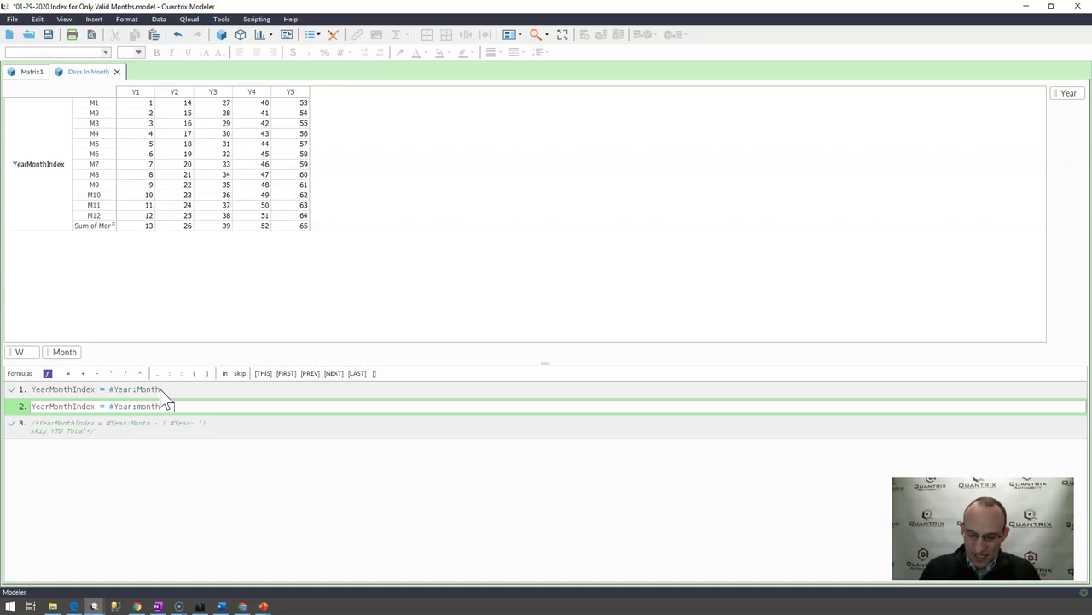
pyautogui.write(' - (')
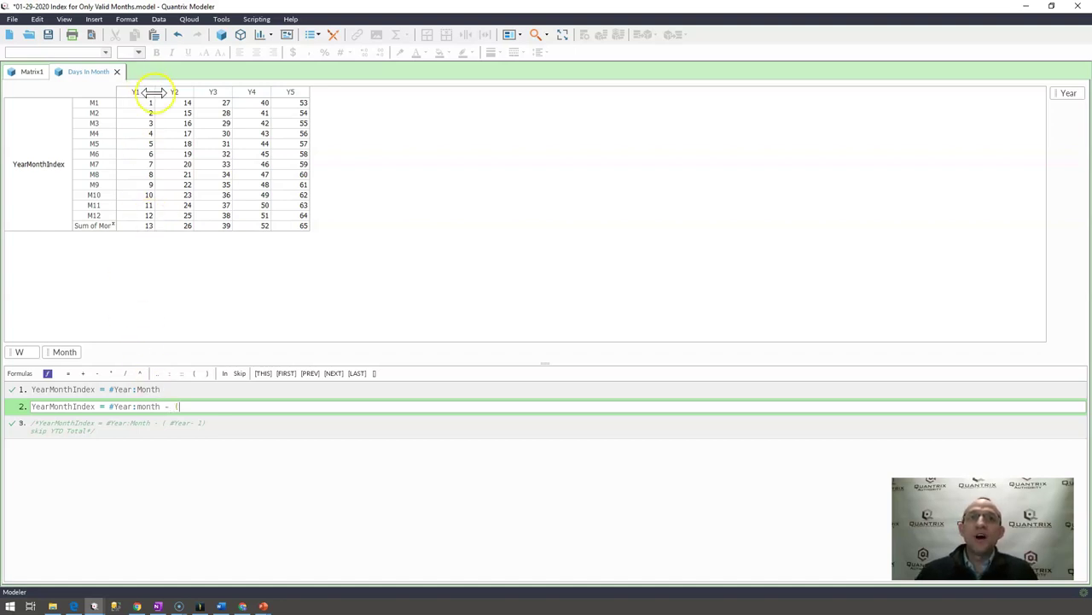
pyautogui.write('#Year')
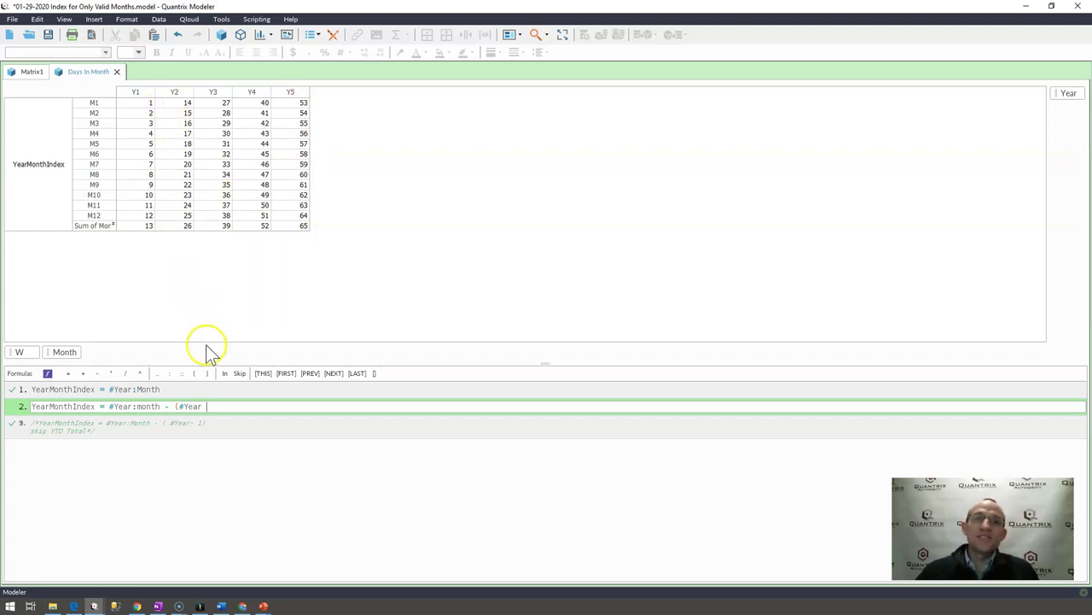
pyautogui.write('-1')
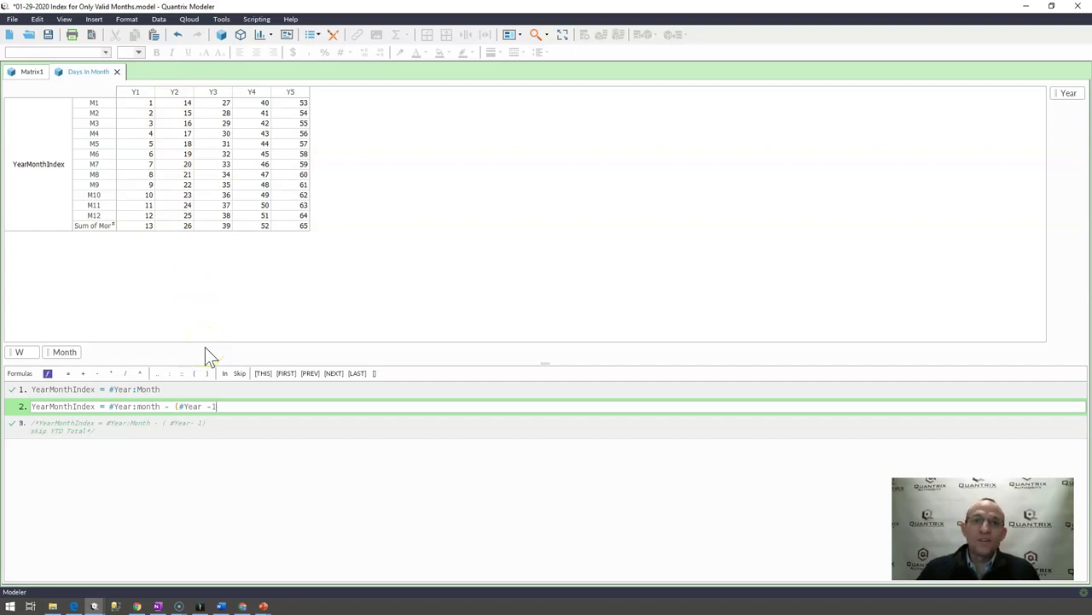
pyautogui.write(')')
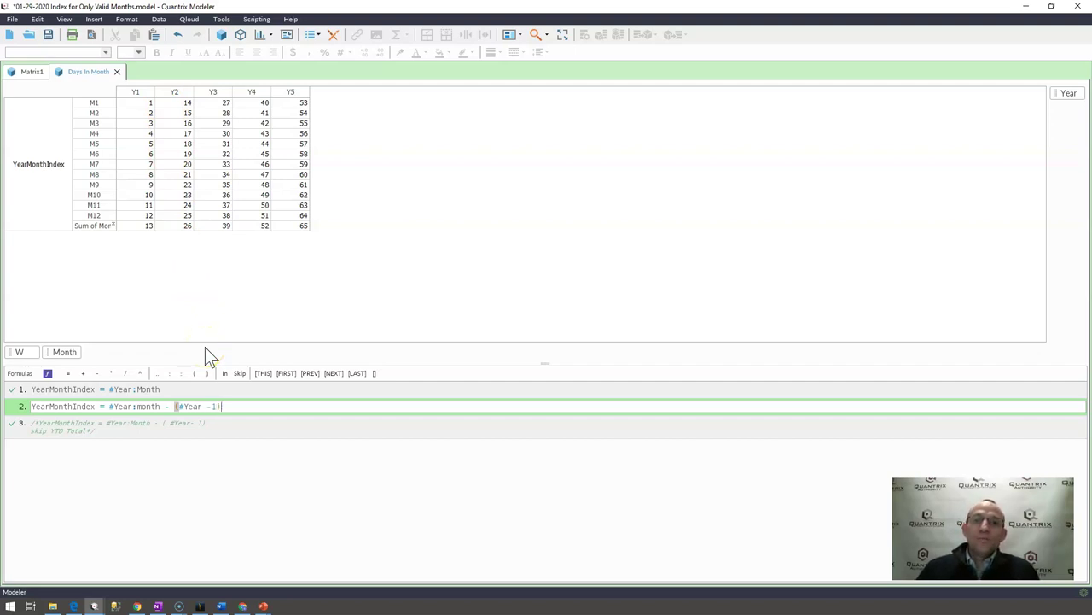
pyautogui.press('Left')
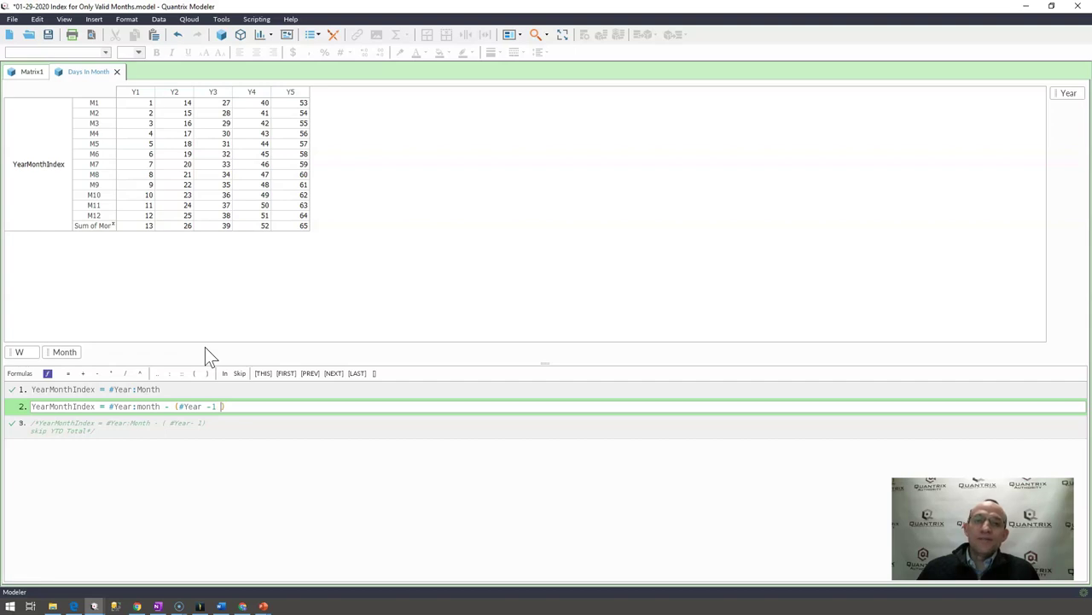
pyautogui.press('Return')
# Step: Append a second line, skip Sum of Month, to the new YearMonthIndex formula
pyautogui.click(269, 410)
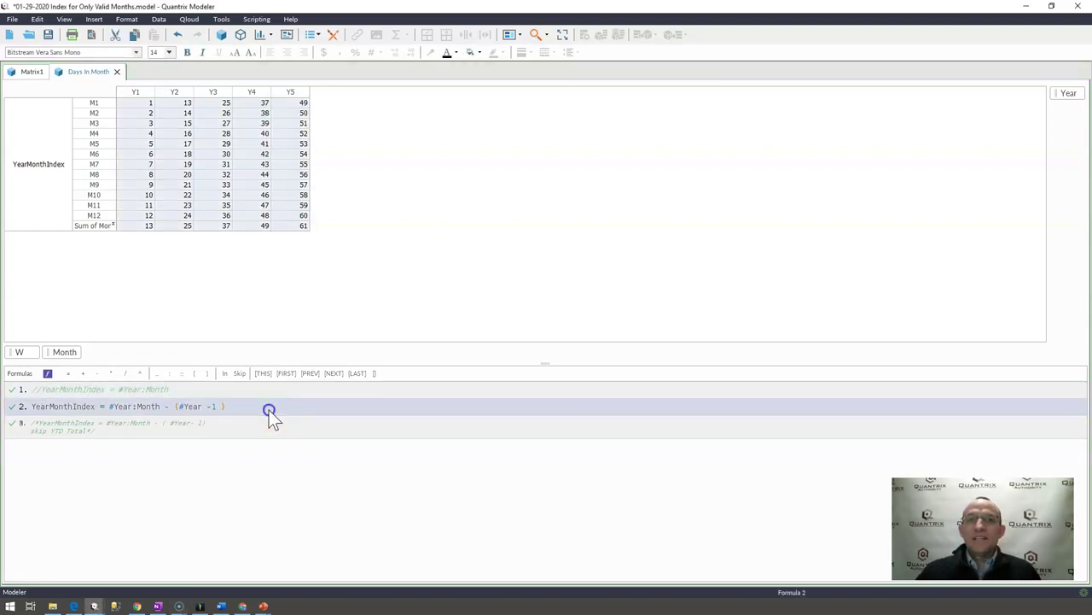
pyautogui.hotkey('shift', 'Return')
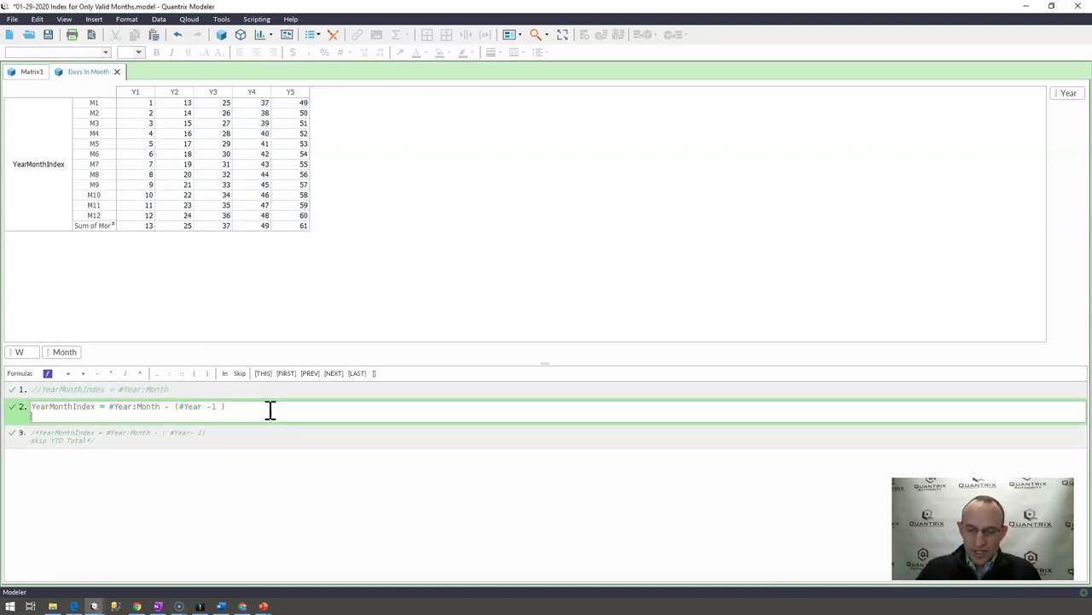
pyautogui.write('skip Sum of m')
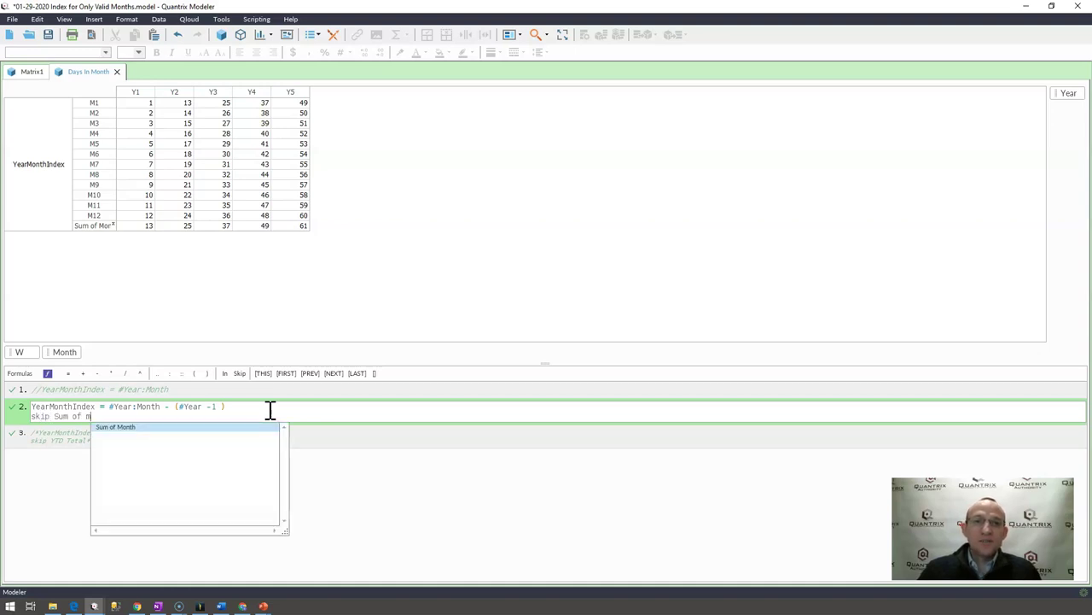
pyautogui.press('Return')
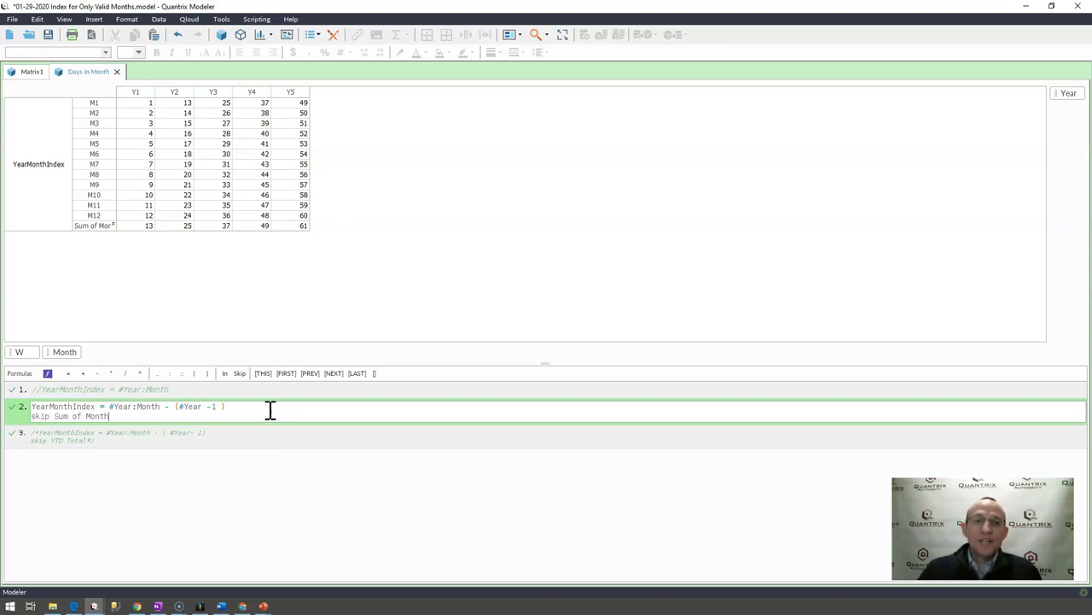
pyautogui.press('Return')
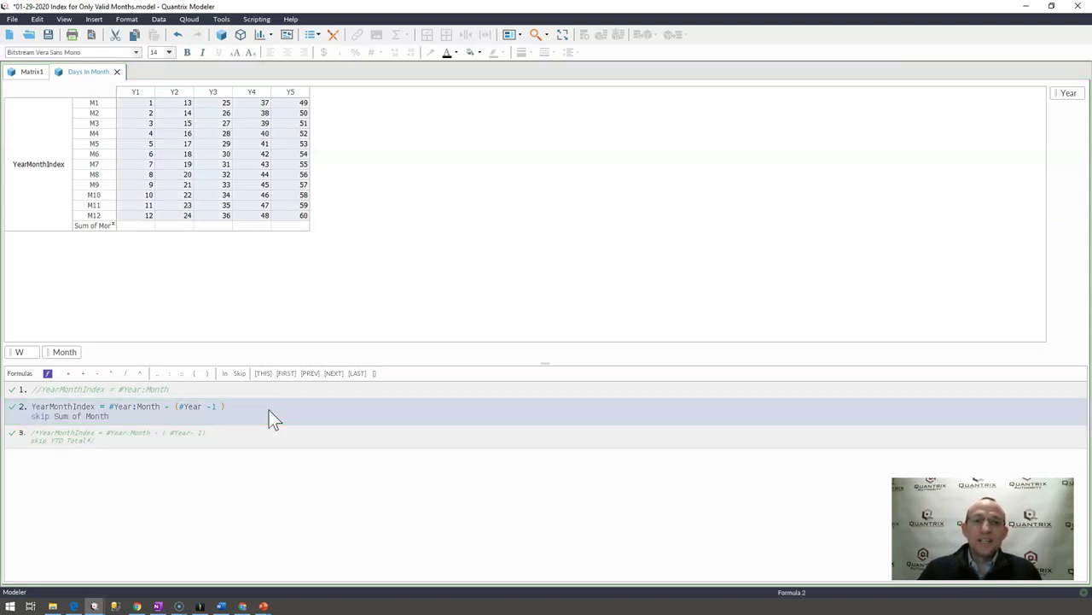
# Step: Check the index from M12 in Y1 through M1 to M12 in Y2, and the skipped Sum of Month row
pyautogui.click(137, 217)
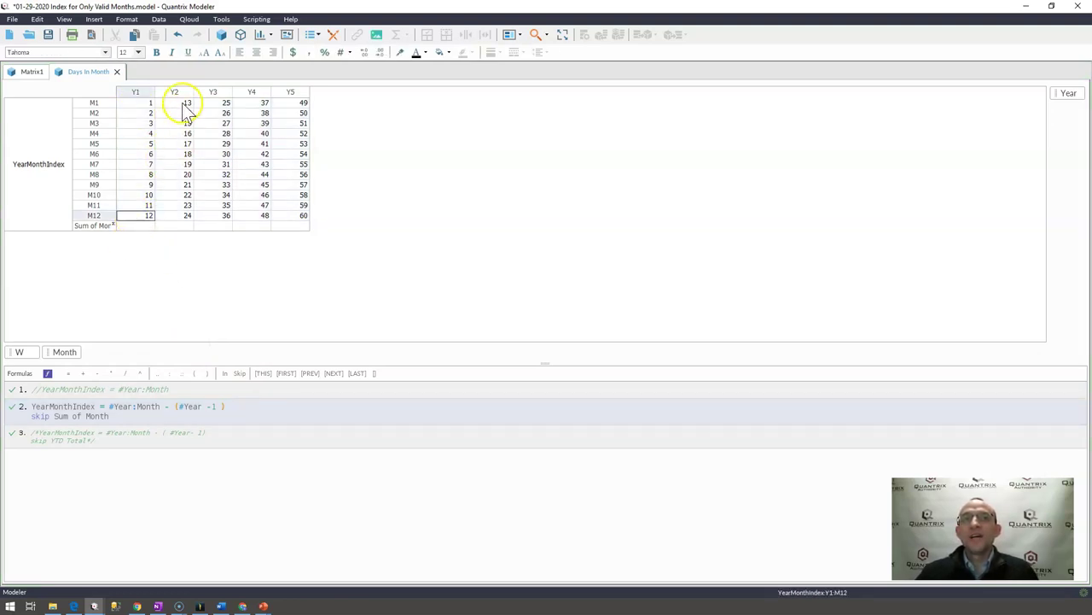
pyautogui.moveTo(182, 102); pyautogui.dragTo(181, 218)
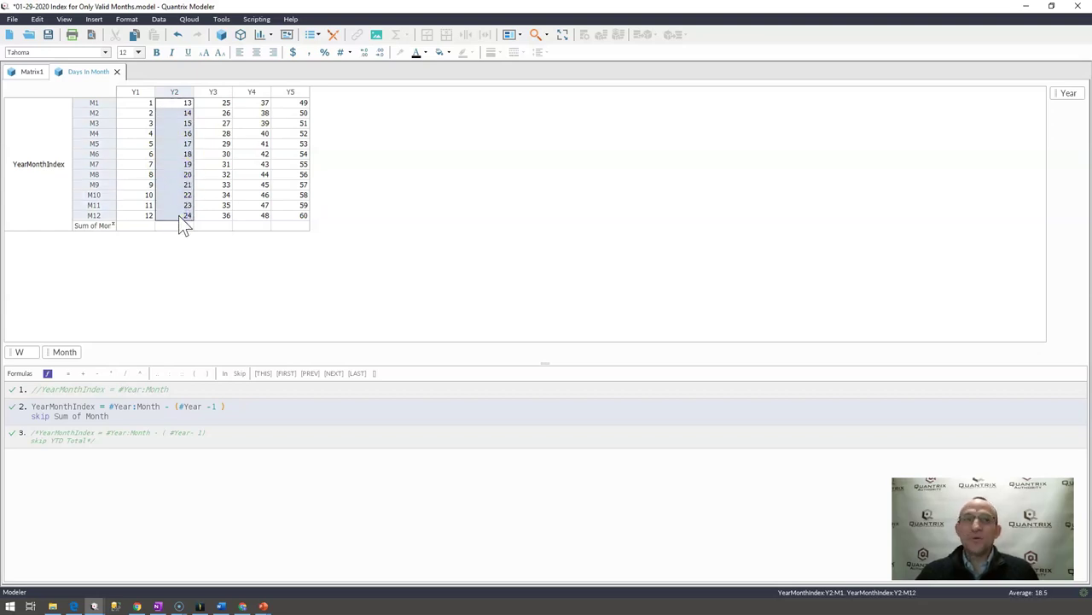
pyautogui.moveTo(104, 231); pyautogui.dragTo(104, 230)
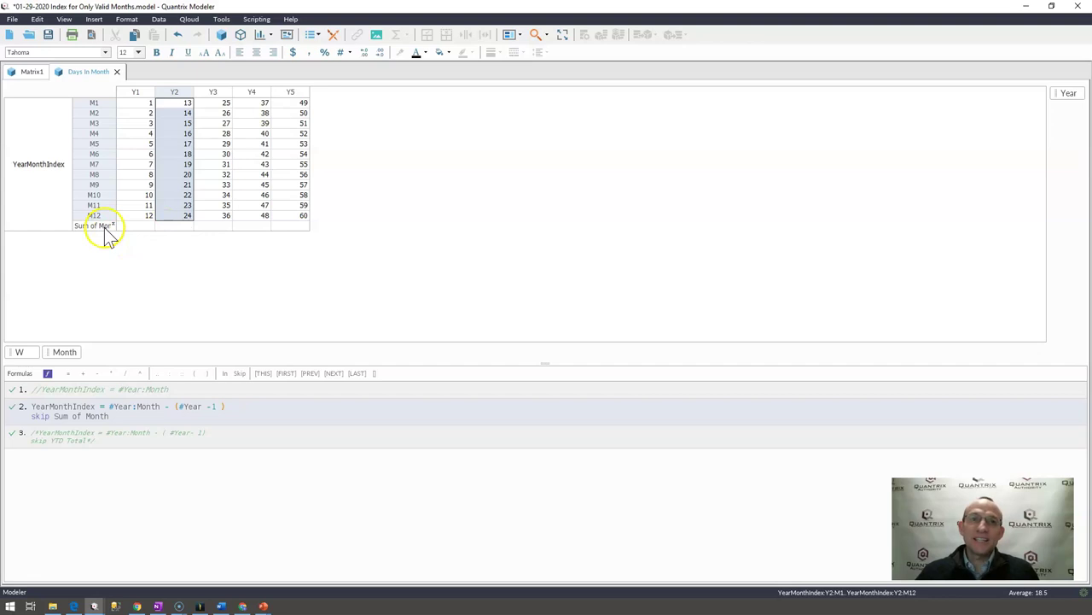
pyautogui.click(105, 226)
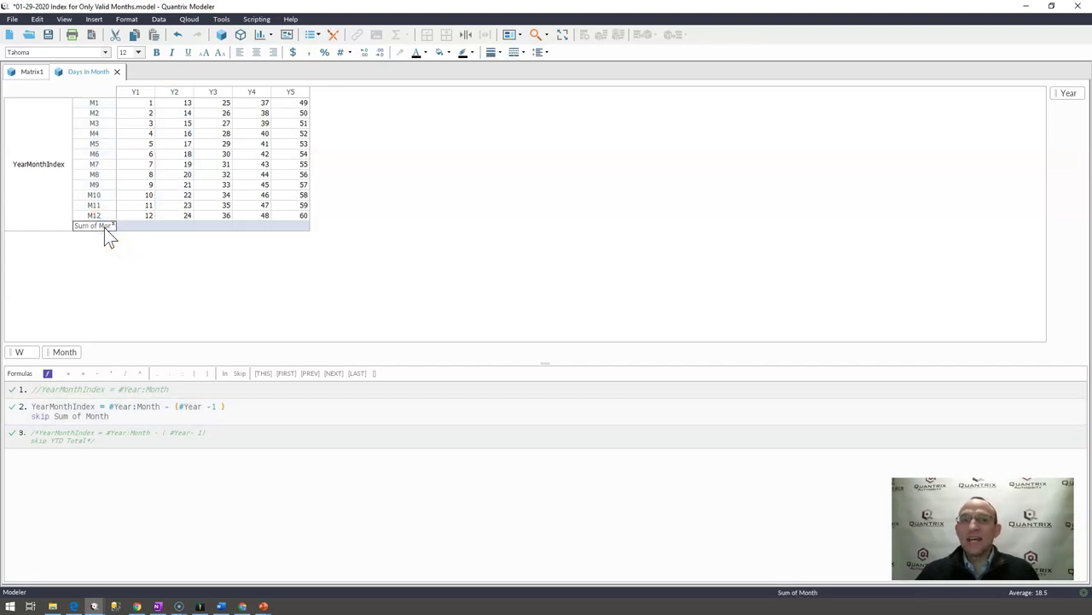